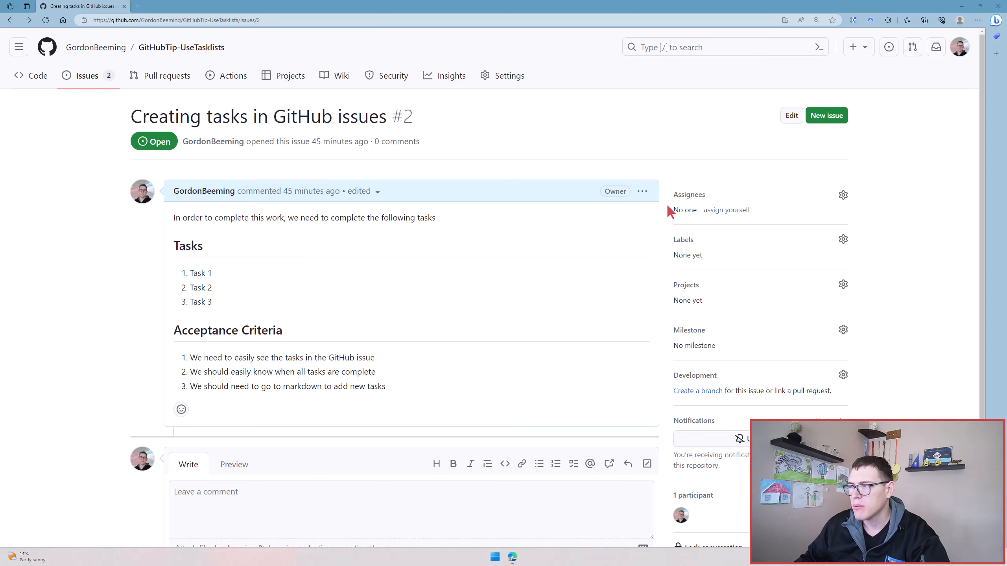
# Step: Edit the issue description and convert the Task 1, Task 2 and Task 3 lines into checkbox items
pyautogui.click(642, 191)
pyautogui.click(601, 262)
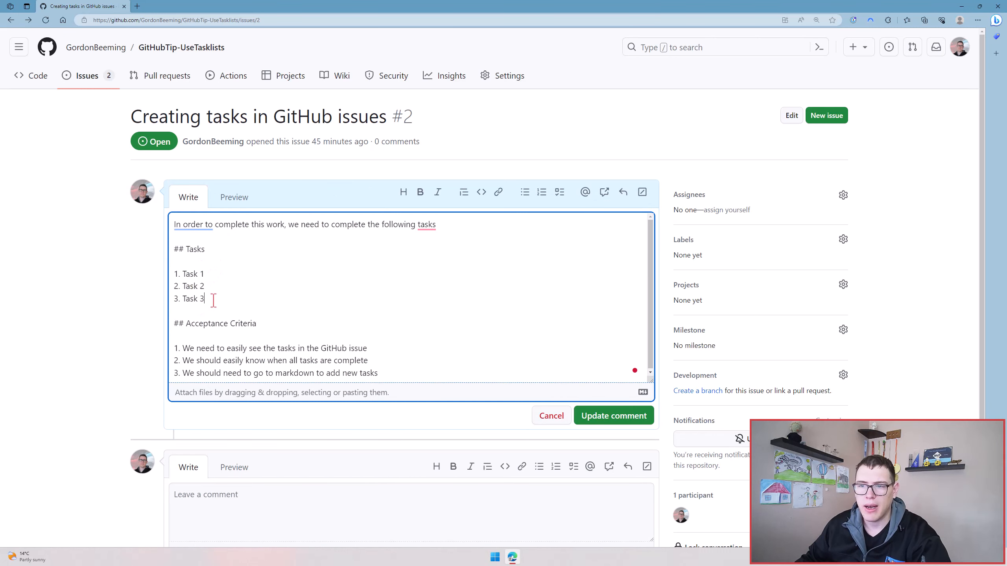
pyautogui.moveTo(206, 299); pyautogui.dragTo(167, 274)
pyautogui.click(559, 192)
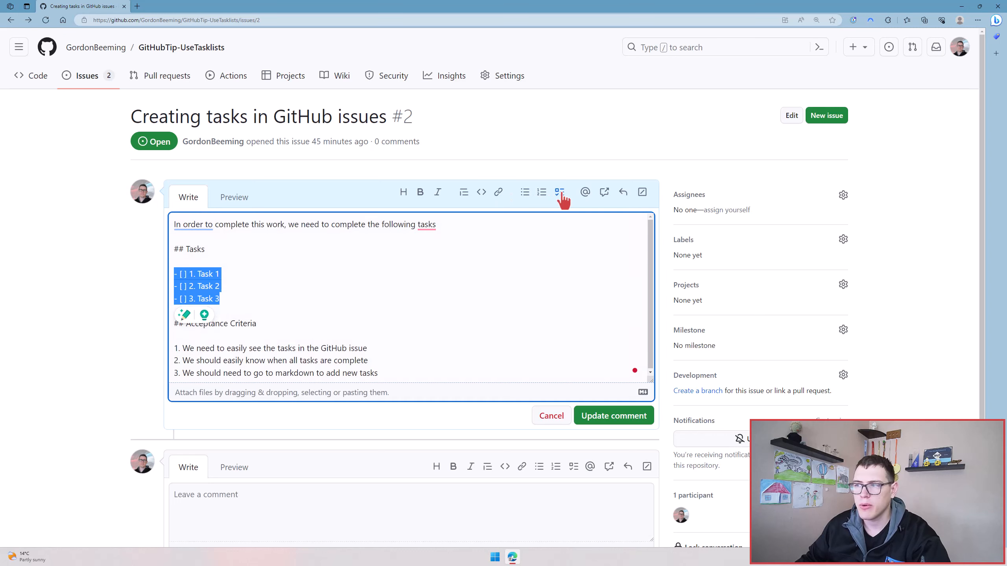
# Step: Move the Task 3 line above Task 2 and renumber the two lines 2 and 3
pyautogui.click(189, 274)
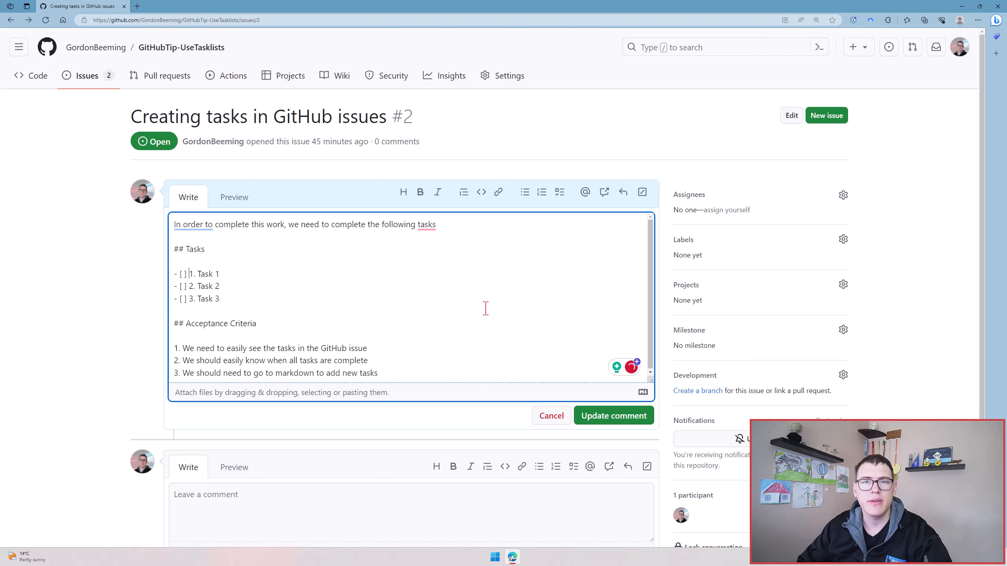
pyautogui.hotkey('shift', 'Up')
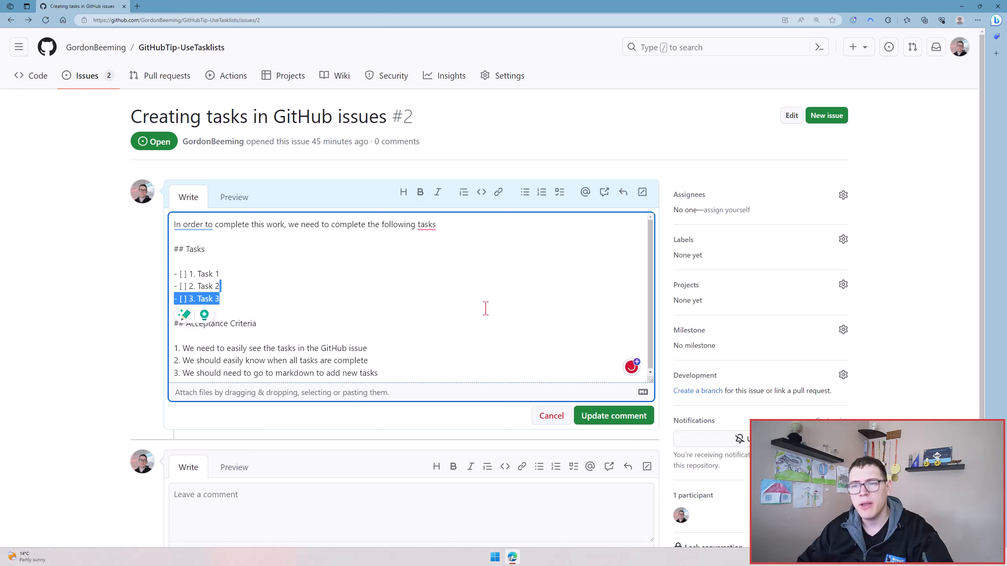
pyautogui.hotkey('ctrl', 'x')
pyautogui.press('Up')
pyautogui.hotkey('ctrl', 'v')
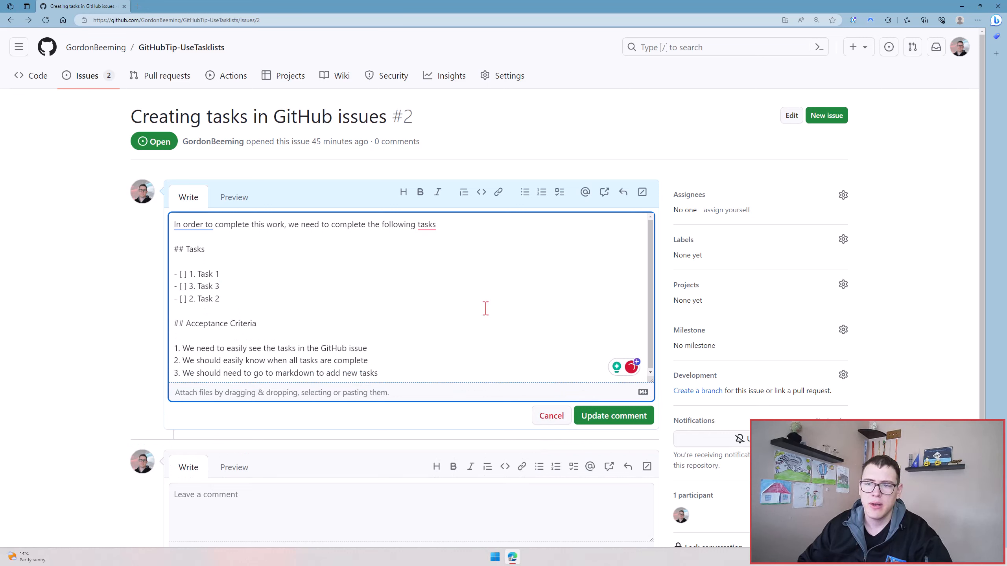
pyautogui.hotkey('ctrl', 'Left')
pyautogui.hotkey('ctrl', 'Left')
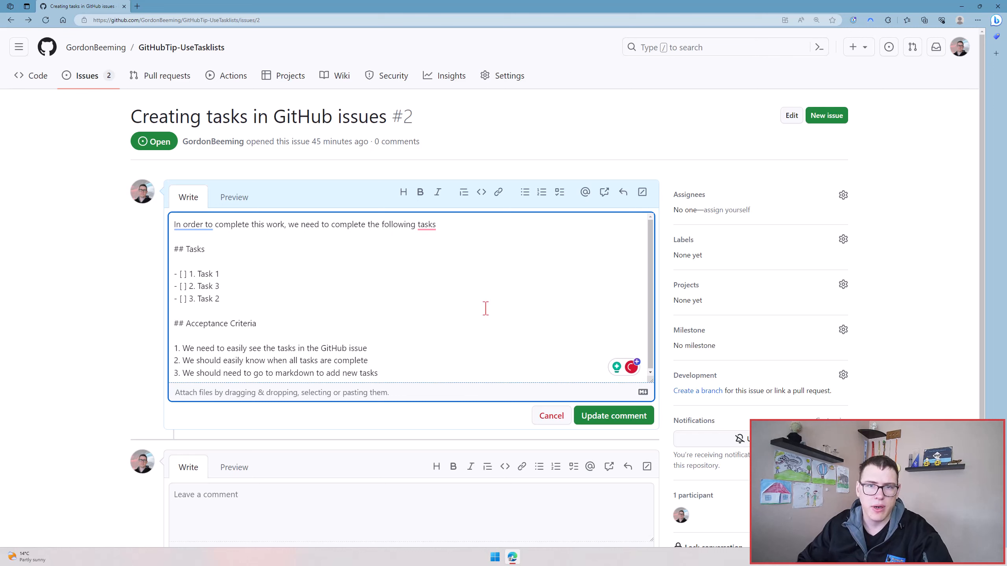
# Step: Remove the number prefixes from the three checkbox items under the Tasks heading
pyautogui.press('Up')
pyautogui.press('Delete')
pyautogui.press('Delete')
pyautogui.press('Delete')
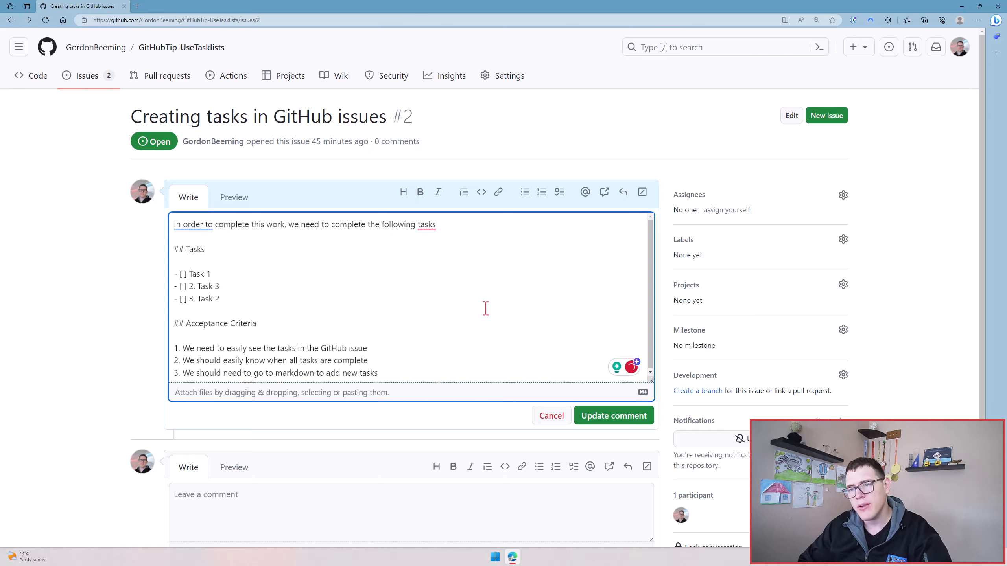
pyautogui.press('Down')
pyautogui.press('Down')
pyautogui.press('Delete')
pyautogui.press('Delete')
pyautogui.press('Delete')
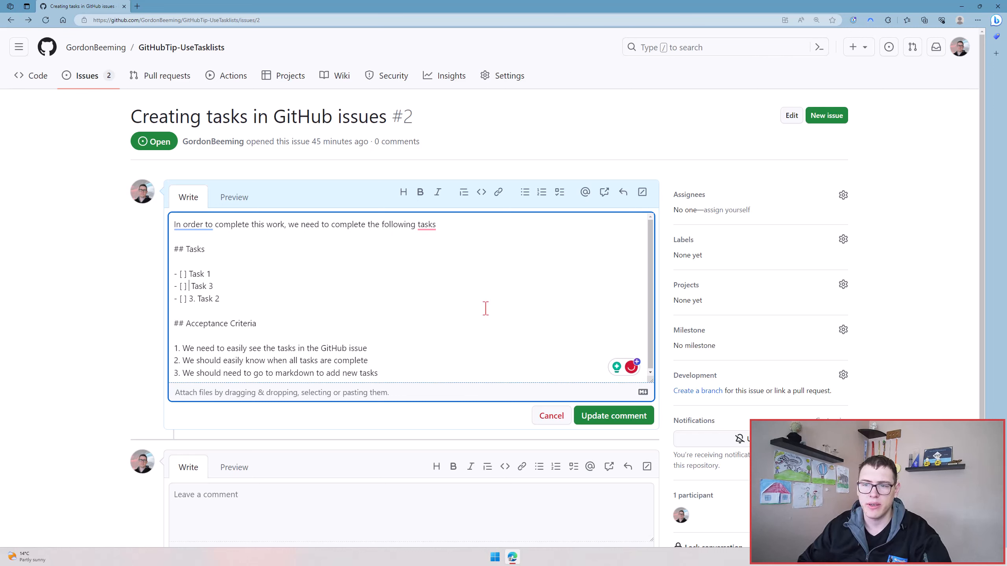
pyautogui.press('Delete')
pyautogui.press('Delete')
pyautogui.press('Delete')
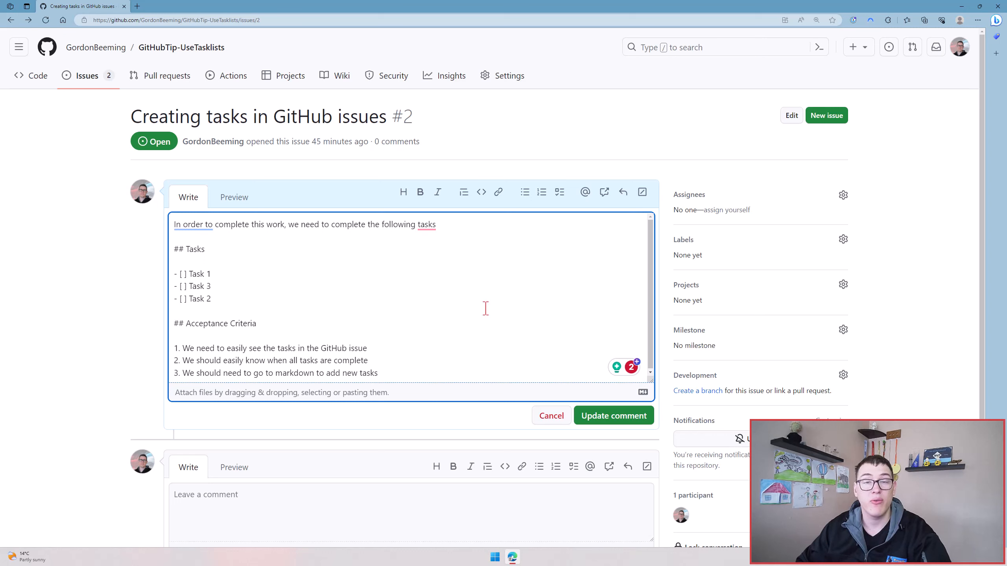
# Step: Convert the three Acceptance Criteria lines into checkbox items
pyautogui.hotkey('ctrl', 'End')
pyautogui.hotkey('shift', 'Up')
pyautogui.hotkey('shift', 'Up')
pyautogui.hotkey('shift', 'Home')
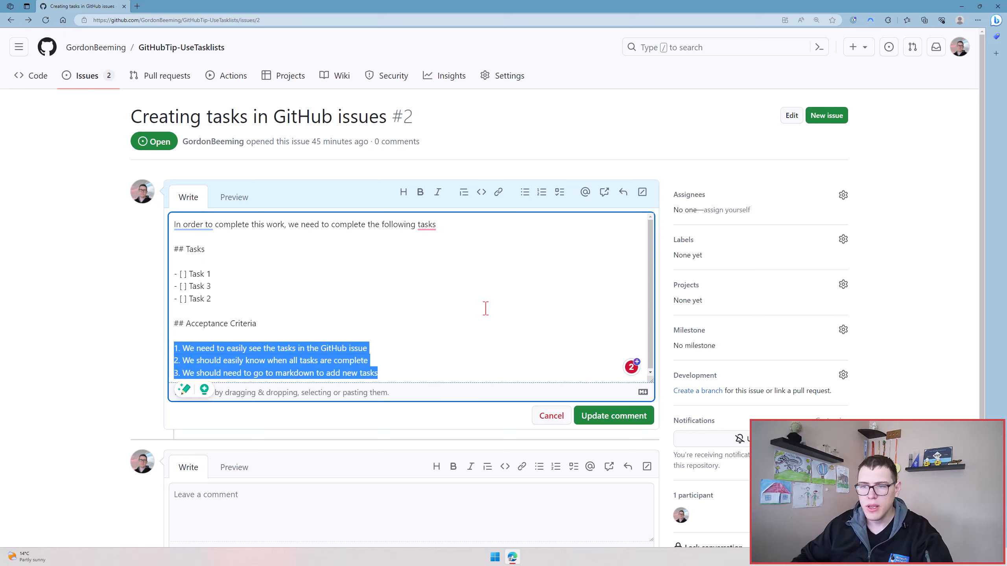
pyautogui.click(558, 193)
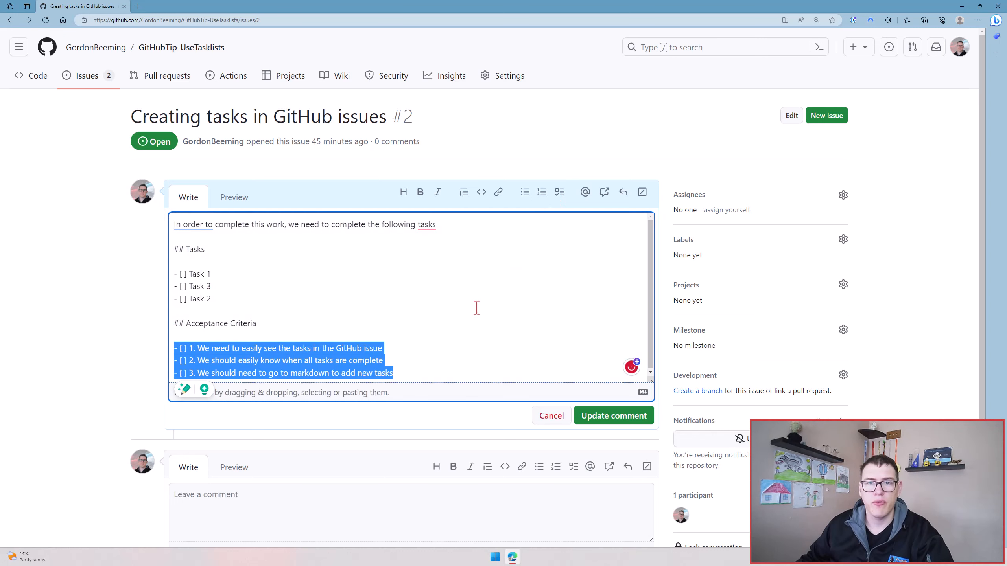
# Step: Remove the number prefixes from the three Acceptance Criteria items and save the description
pyautogui.press('Left')
pyautogui.press('Right')
pyautogui.press('Right')
pyautogui.press('Right')
pyautogui.press('Right')
pyautogui.press('Right')
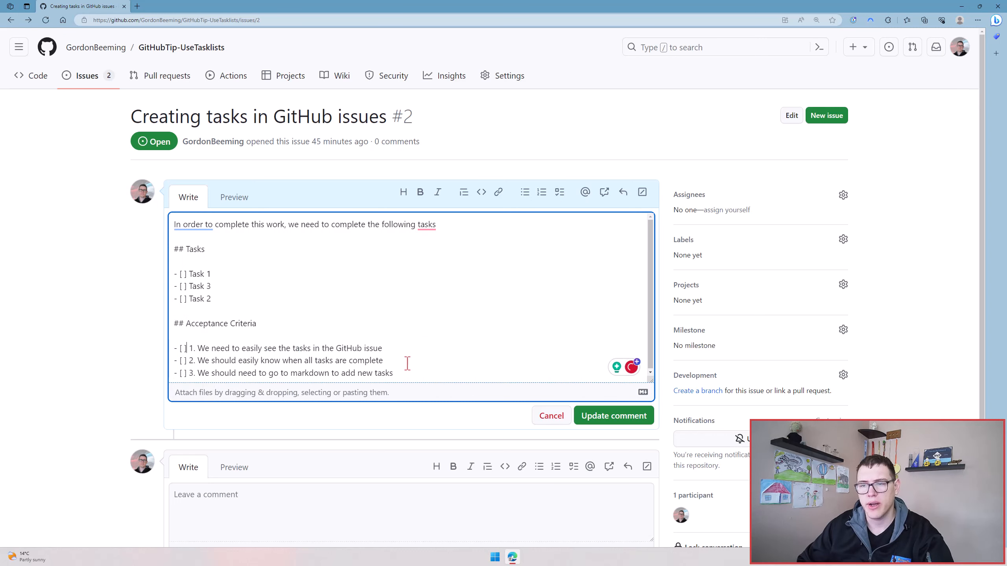
pyautogui.press('Delete')
pyautogui.press('Delete')
pyautogui.press('Delete')
pyautogui.press('Delete')
pyautogui.press('Delete')
pyautogui.press('Delete')
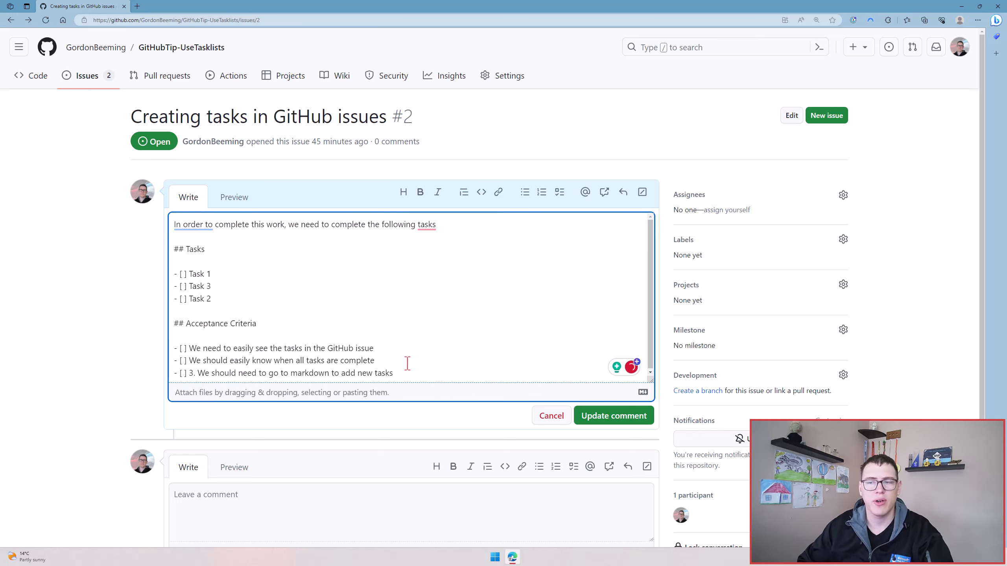
pyautogui.press('Down')
pyautogui.press('Delete')
pyautogui.press('Delete')
pyautogui.press('Delete')
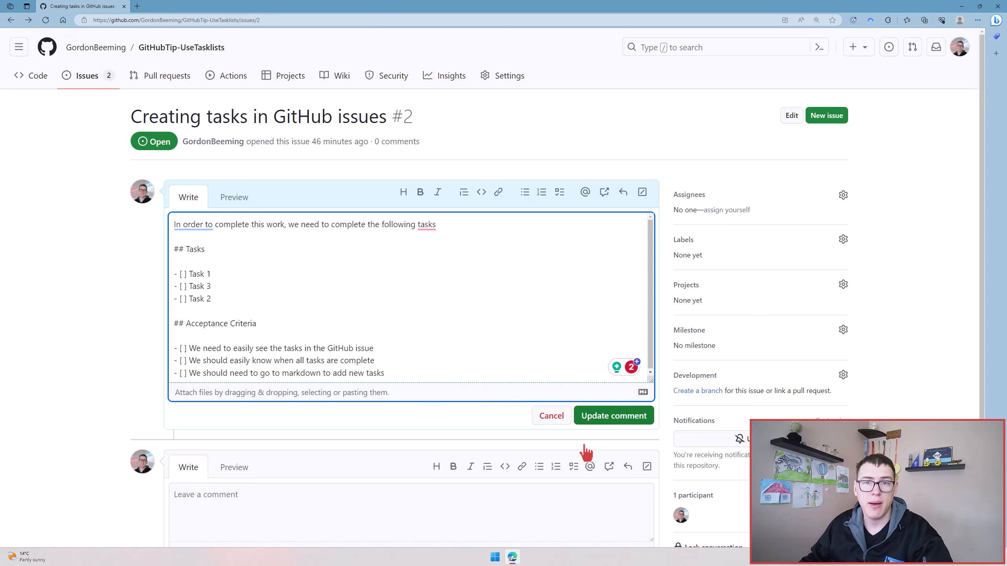
pyautogui.click(586, 417)
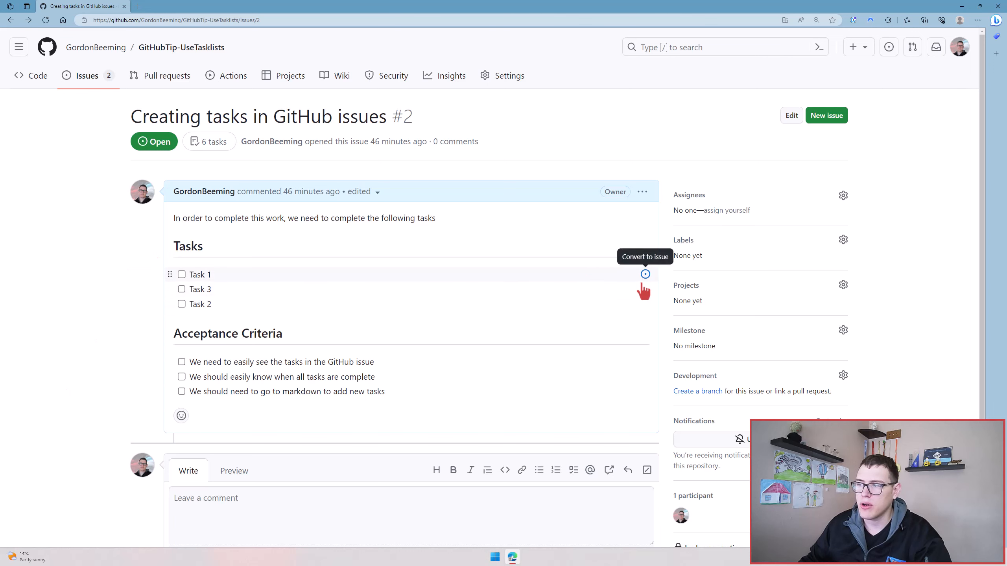
# Step: Convert the Task 3 item into its own issue and view that issue in a separate tab, closing the tab when done
pyautogui.click(646, 294)
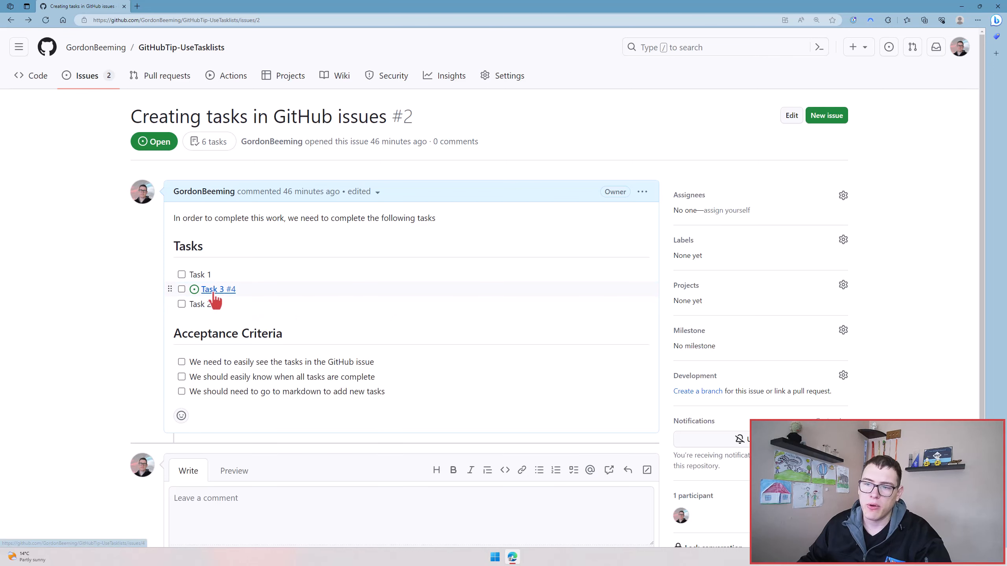
pyautogui.middleClick(224, 291)
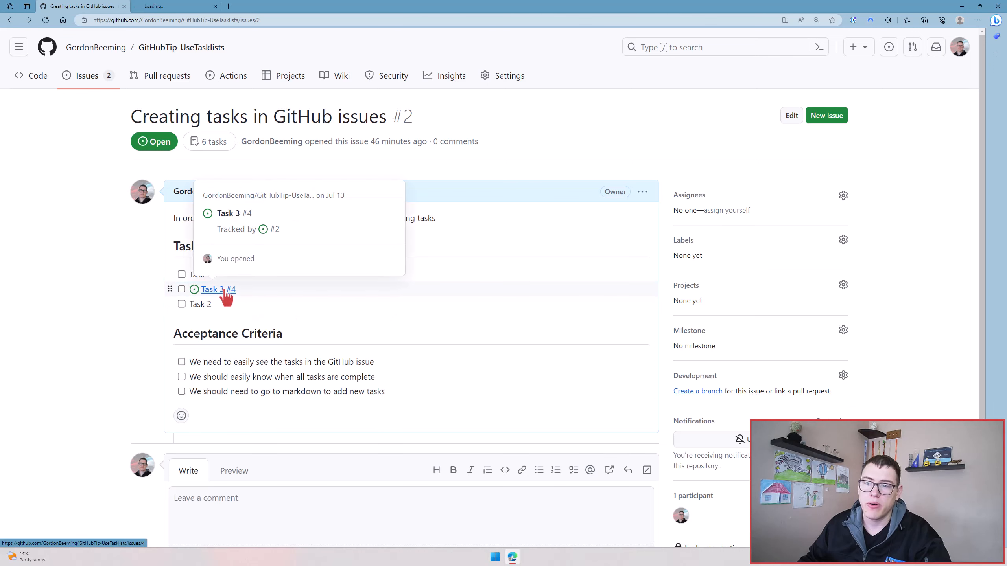
pyautogui.click(161, 8)
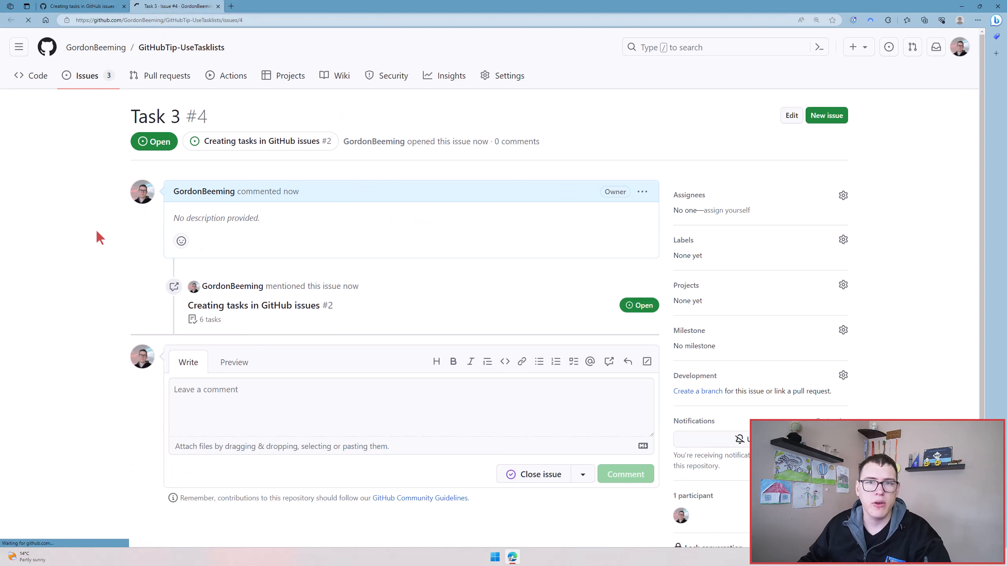
pyautogui.click(241, 403)
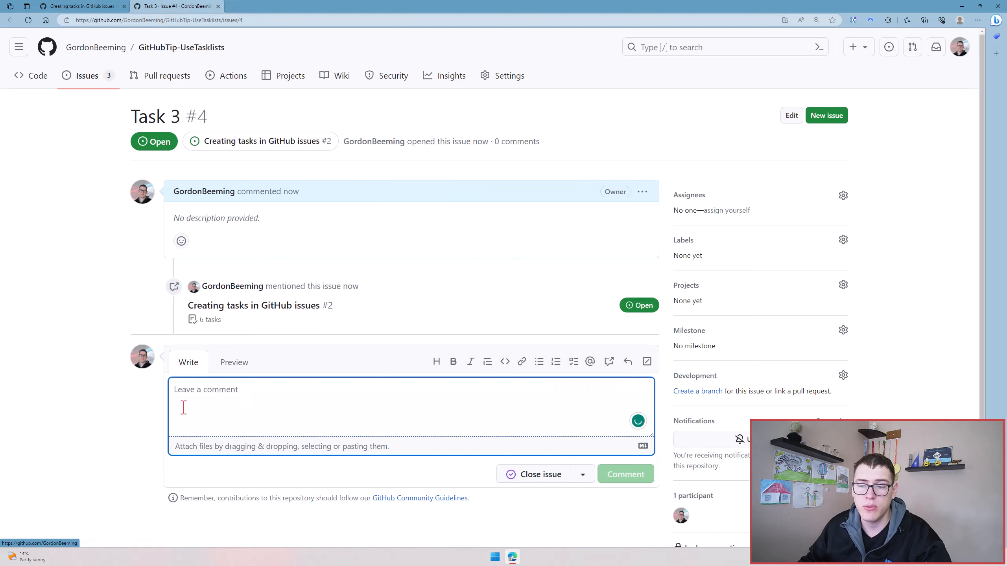
pyautogui.click(164, 6)
pyautogui.hotkey('ctrl', 'w')
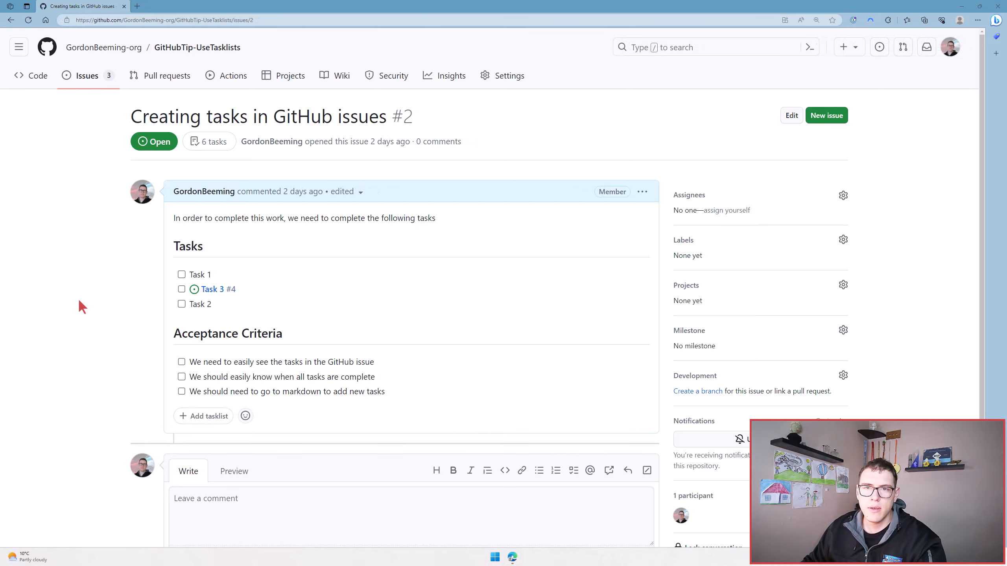
# Step: Mark Task 1 as complete, and cut the Tasks heading with its three items out of the issue description
pyautogui.click(181, 274)
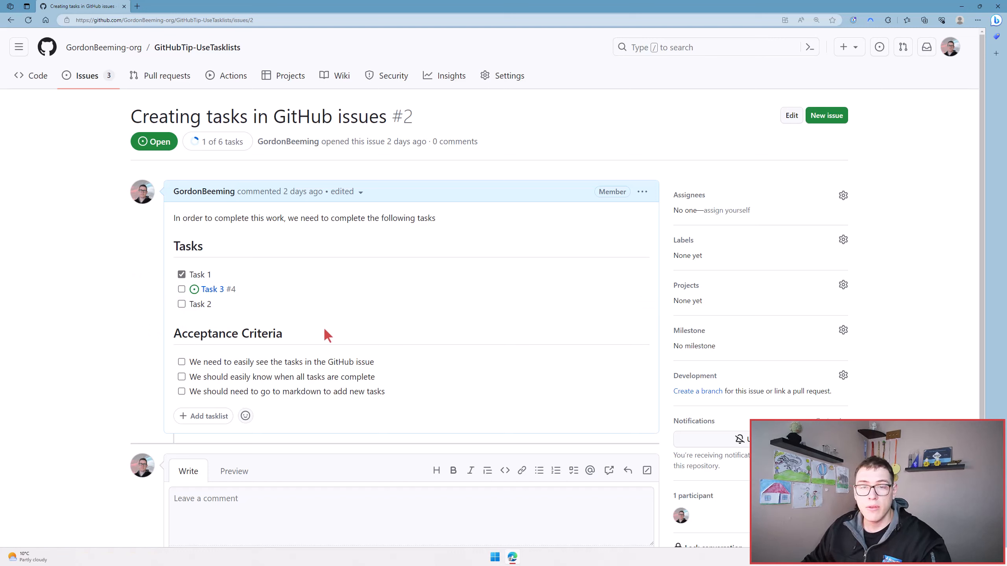
pyautogui.click(643, 193)
pyautogui.click(616, 262)
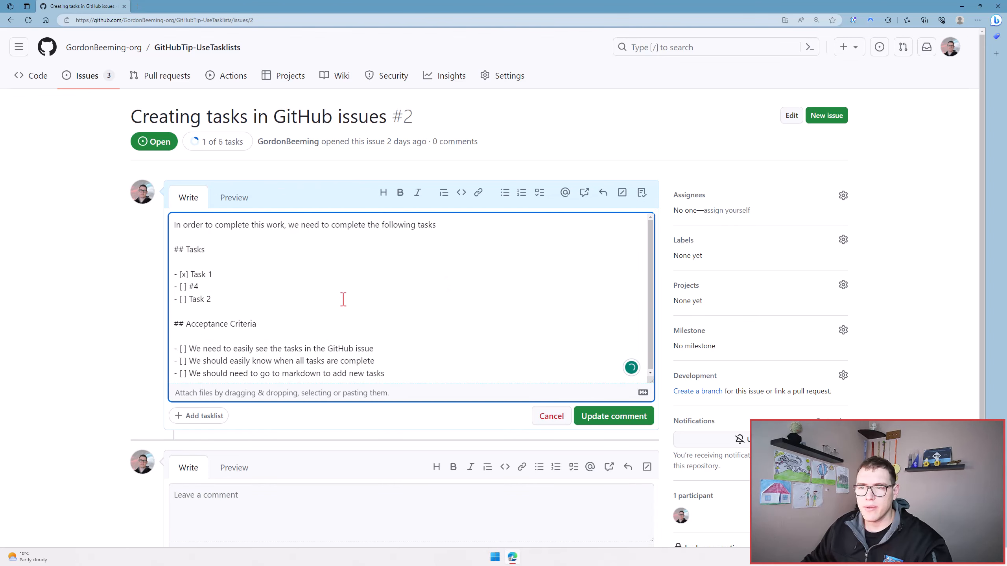
pyautogui.moveTo(212, 300); pyautogui.dragTo(174, 247)
pyautogui.hotkey('ctrl', 'x')
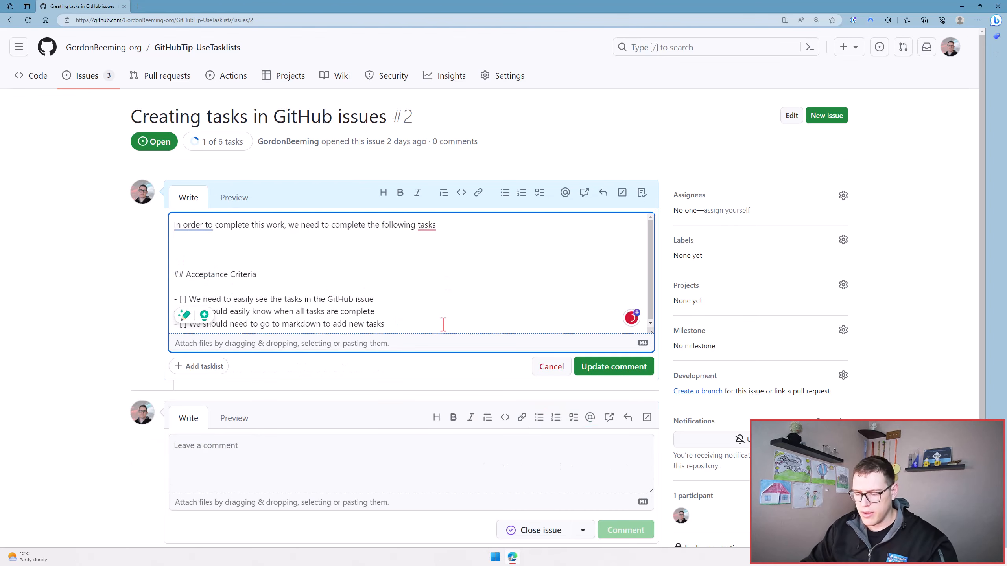
# Step: Insert a Tasklist block holding the cut Tasks heading and items, with no blank line between them, and save the description
pyautogui.write('/taskl')
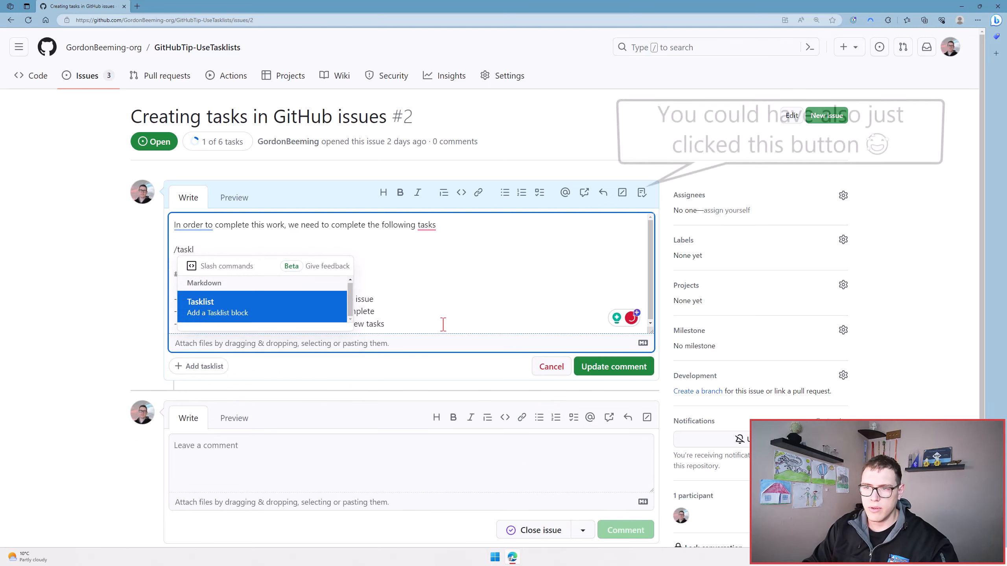
pyautogui.press('Return')
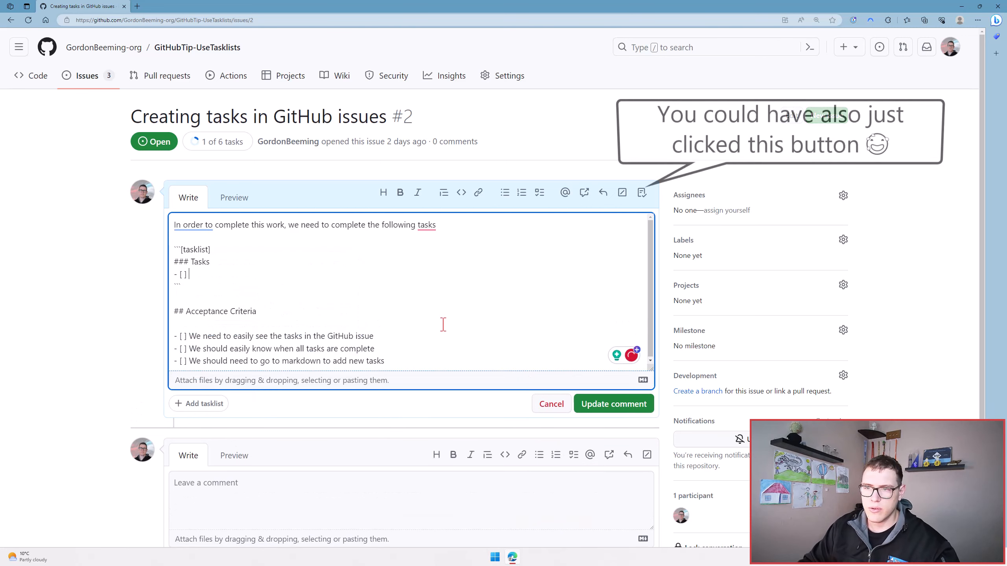
pyautogui.hotkey('shift', 'Up')
pyautogui.hotkey('shift', 'Home')
pyautogui.hotkey('ctrl', 'v')
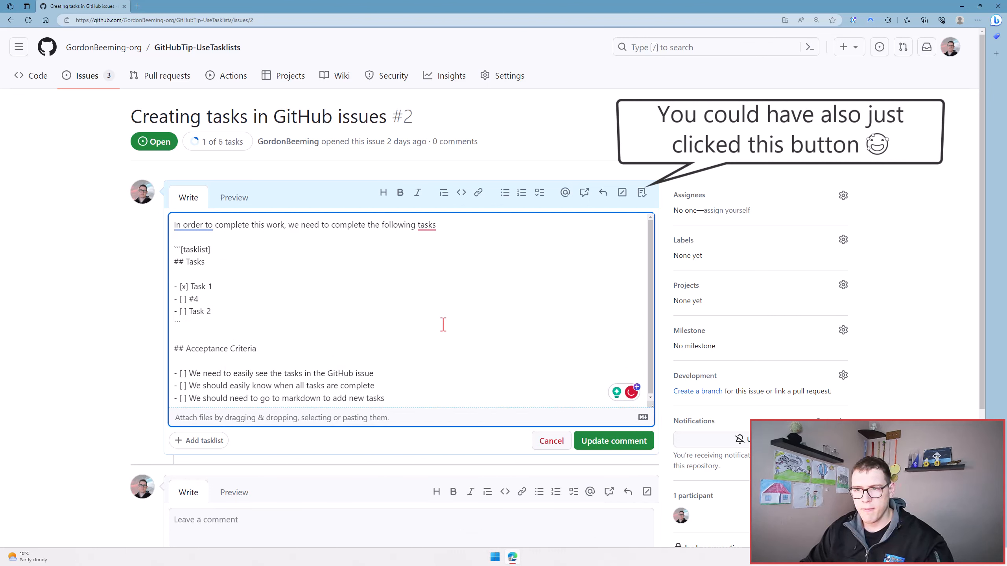
pyautogui.press('Delete')
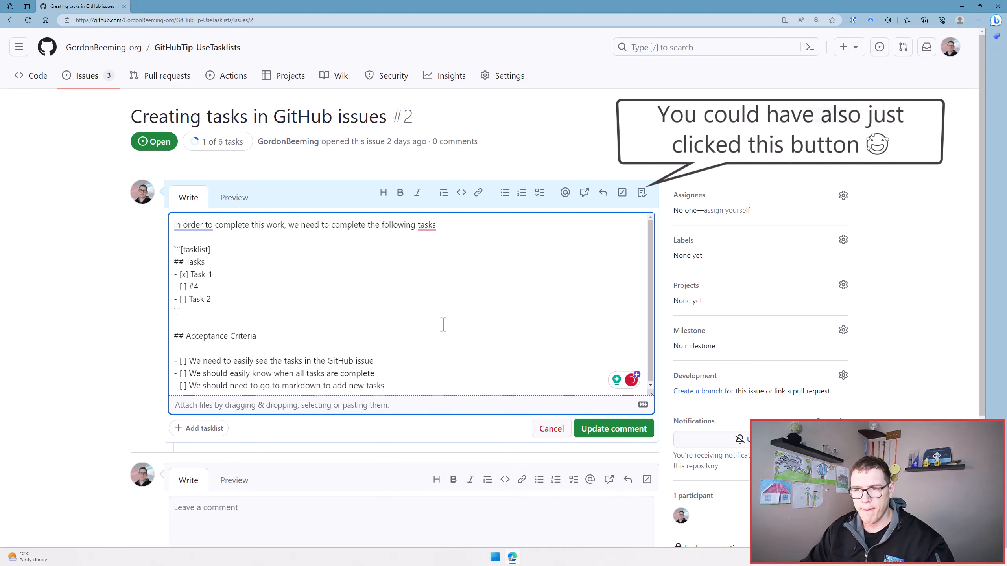
pyautogui.click(621, 432)
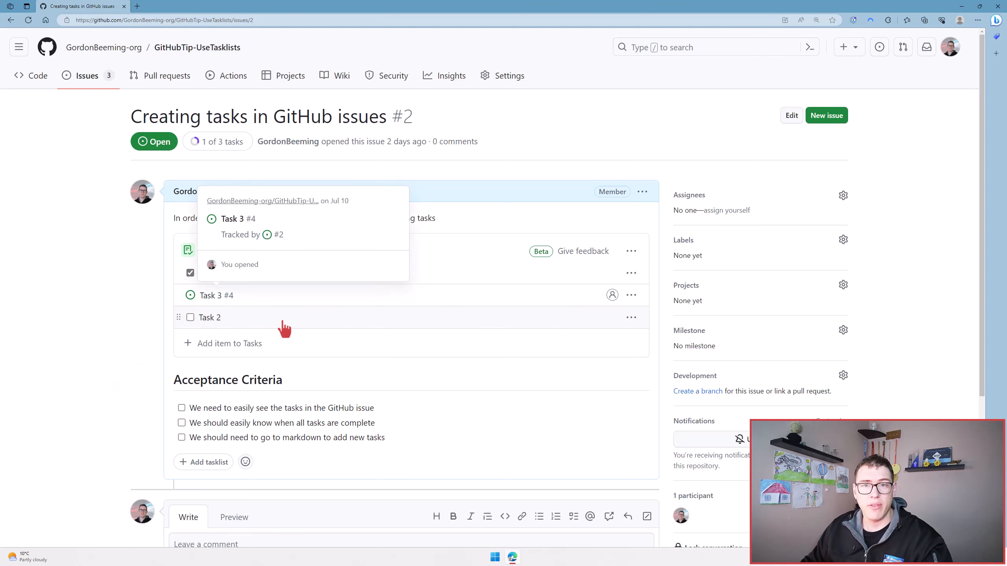
# Step: Add an item named "Task 4" to the Tasks tasklist and move it to the top of the list
pyautogui.click(246, 348)
pyautogui.write('T')
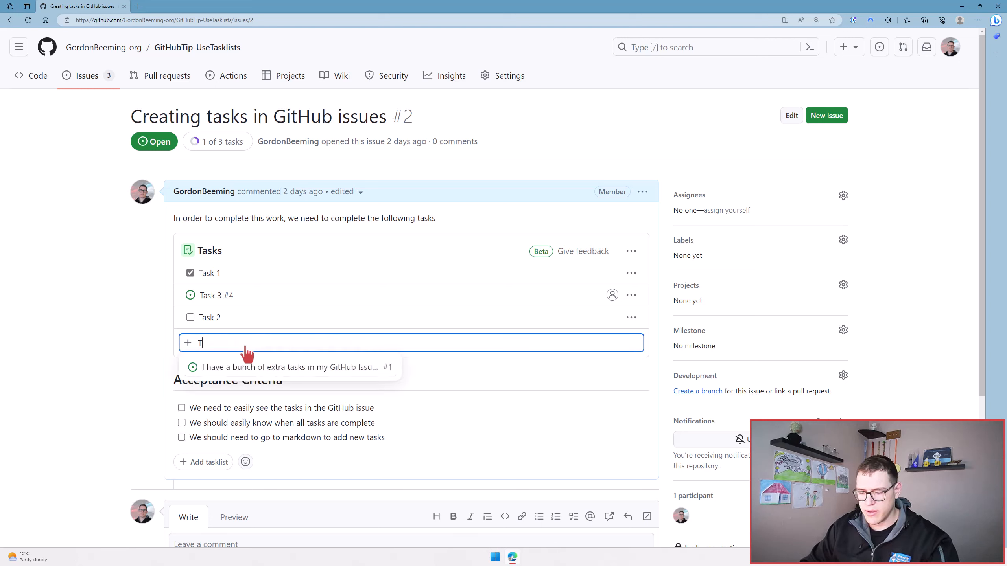
pyautogui.write('ask 4')
pyautogui.press('Return')
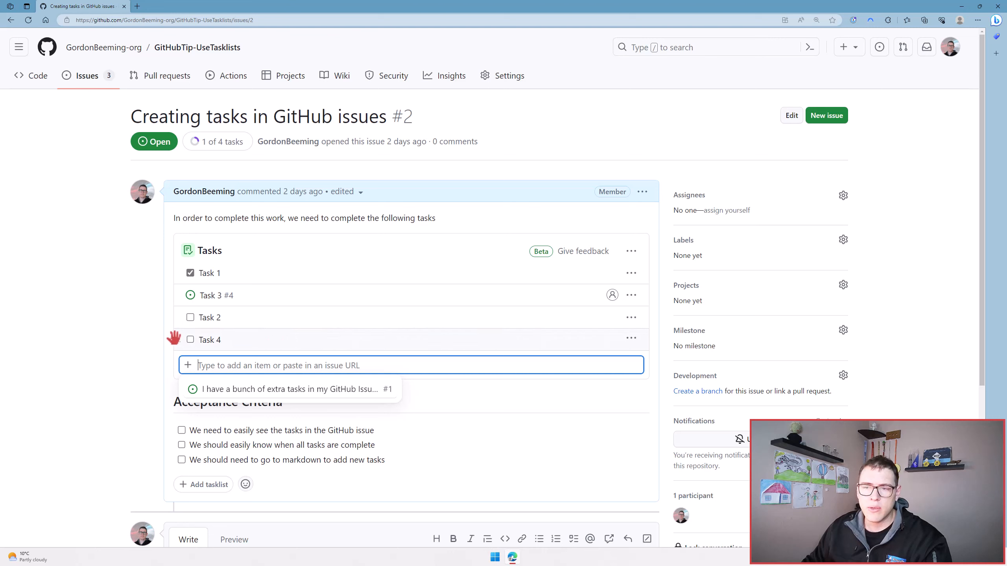
pyautogui.moveTo(178, 338); pyautogui.dragTo(184, 286)
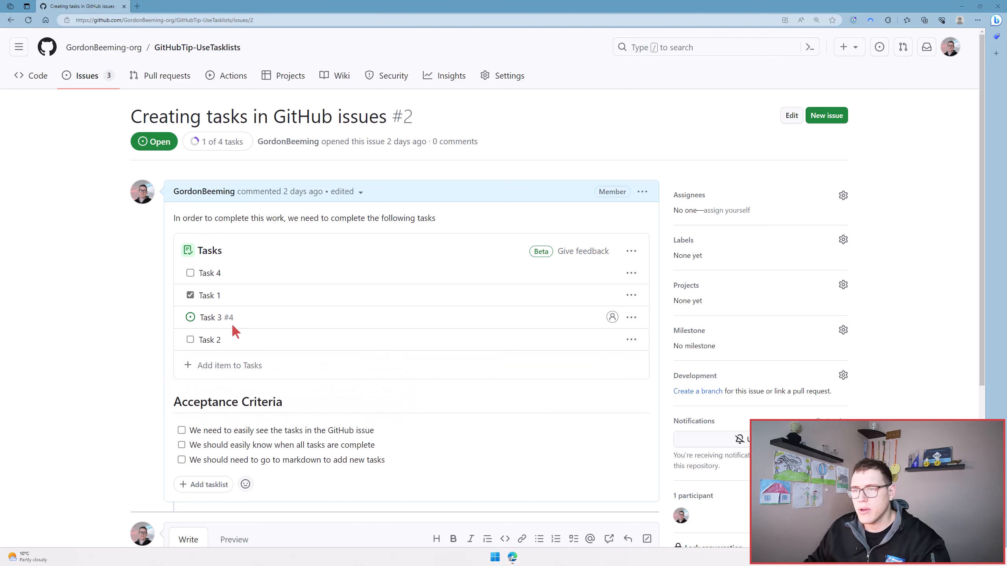
# Step: Mark Task 4 as complete and rename it "Task 4 343" in the tasklist
pyautogui.click(631, 295)
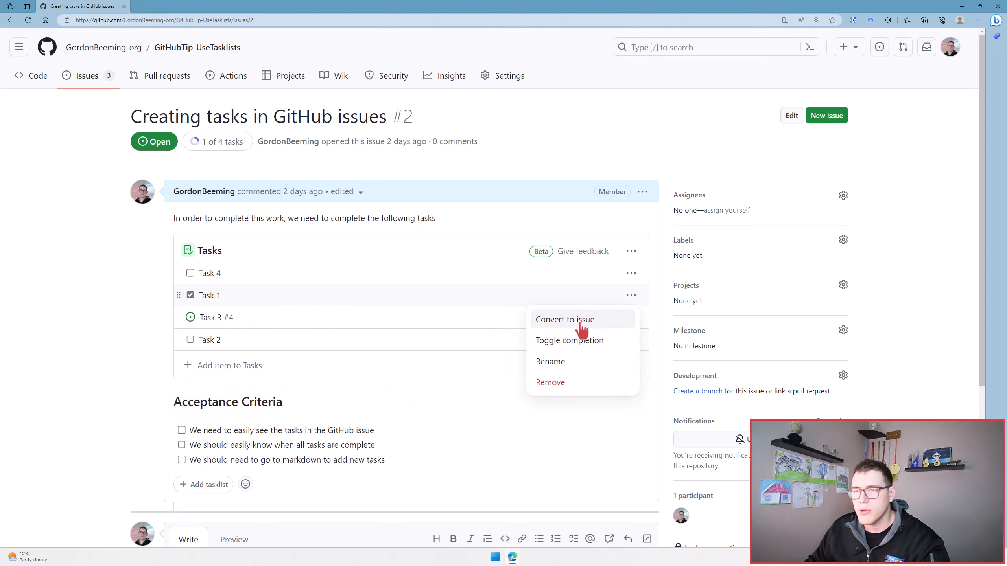
pyautogui.click(191, 273)
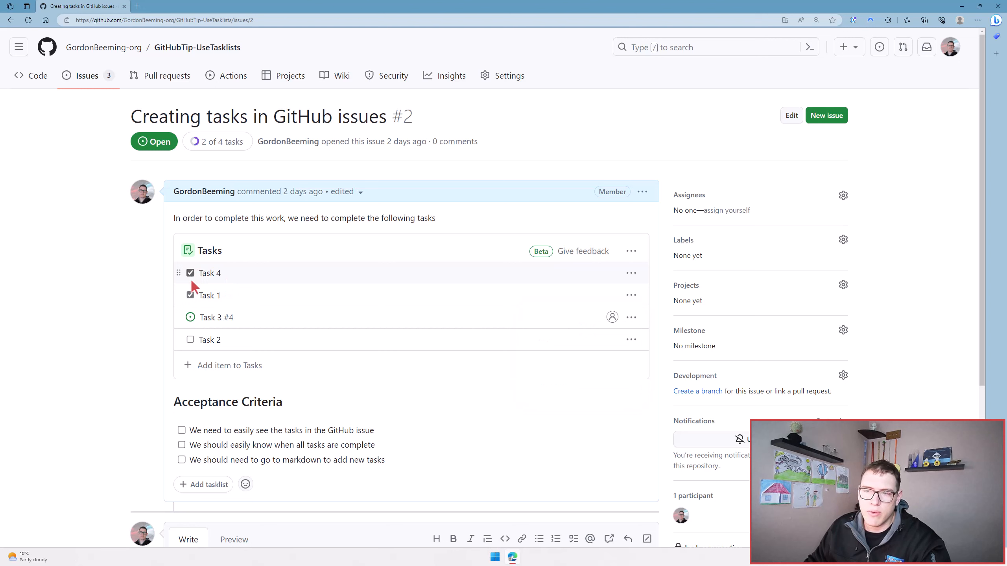
pyautogui.click(245, 274)
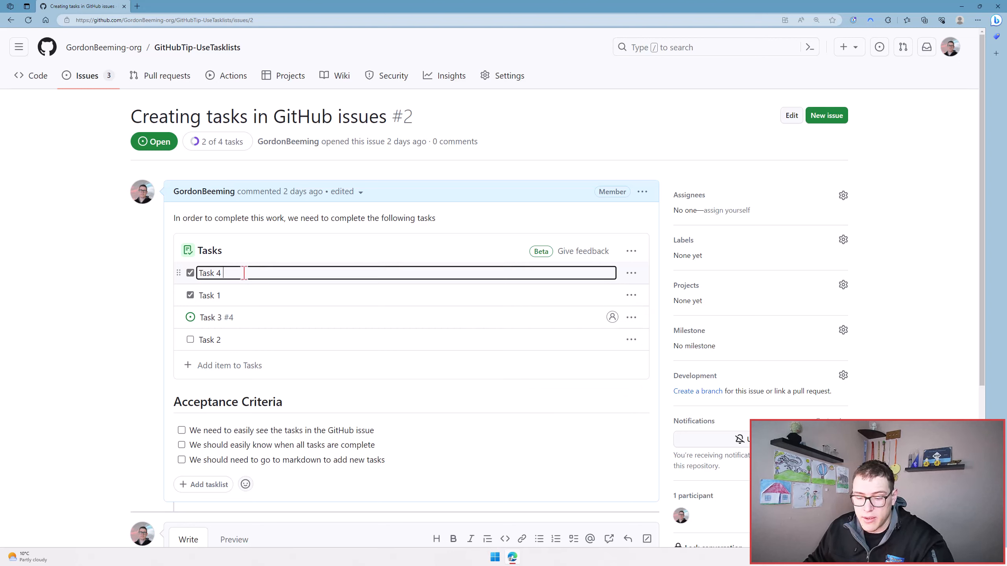
pyautogui.write('343')
pyautogui.click(131, 308)
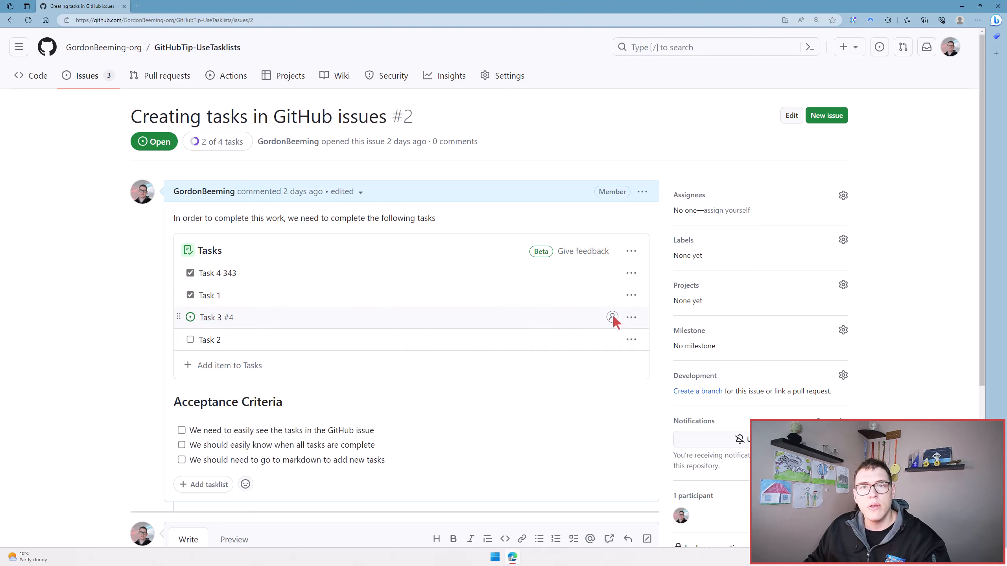
# Step: Assign both suggested users to the Task 3 issue in a separate tab, and return to the parent issue's tasklist
pyautogui.moveTo(207, 323)
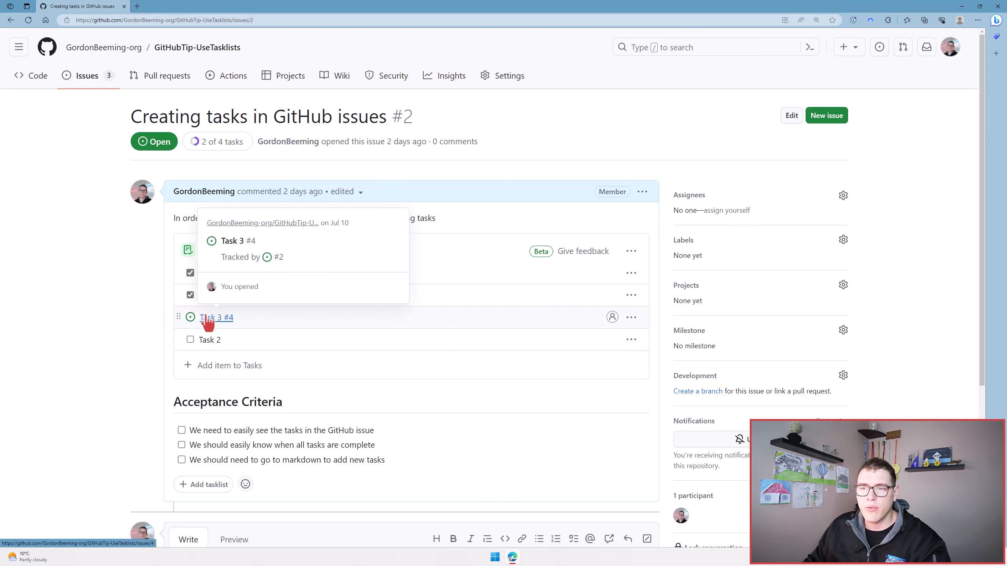
pyautogui.keyDown('ctrl'); pyautogui.click(216, 325); pyautogui.keyUp('ctrl')
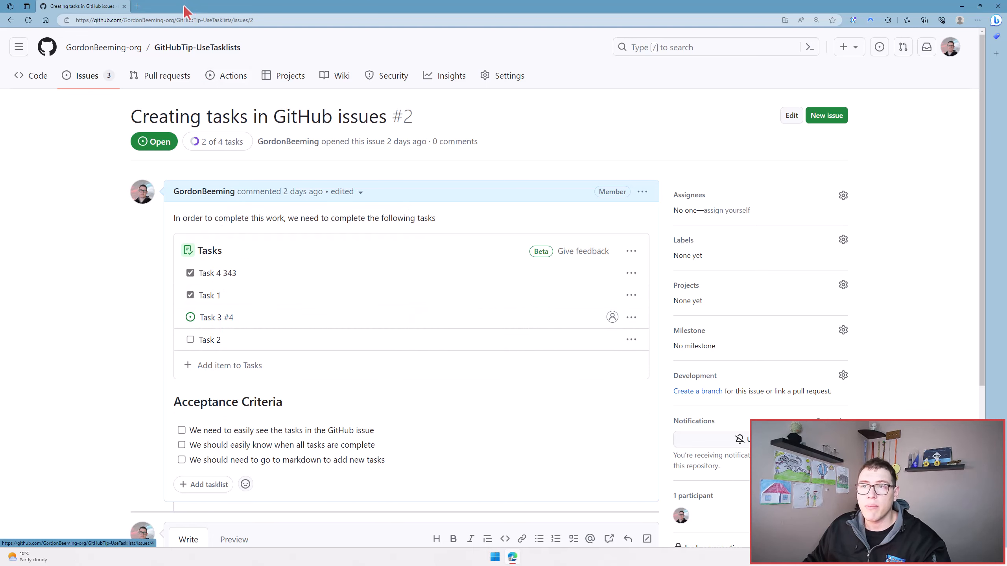
pyautogui.hotkey('ctrl', 'Tab')
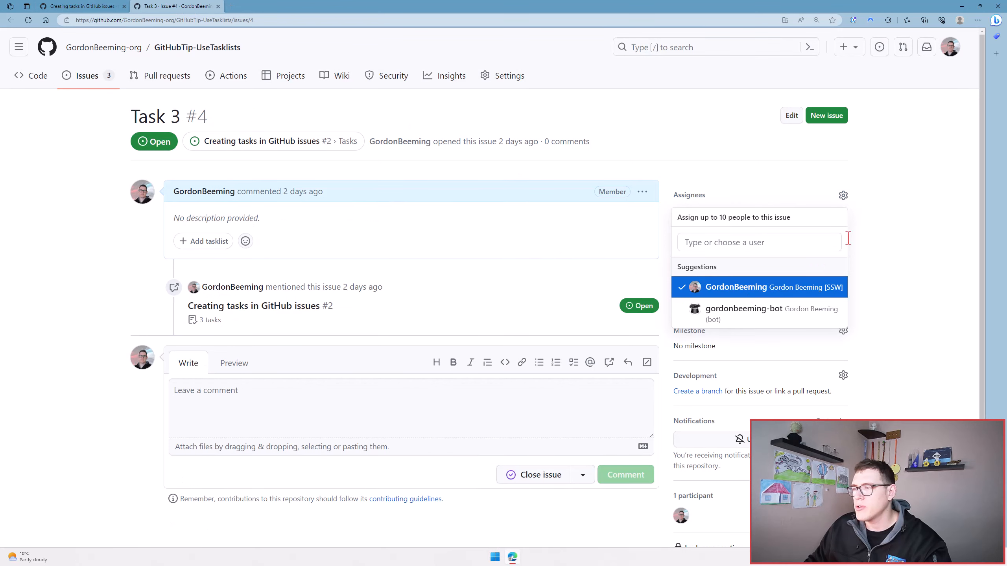
pyautogui.click(777, 319)
pyautogui.click(728, 176)
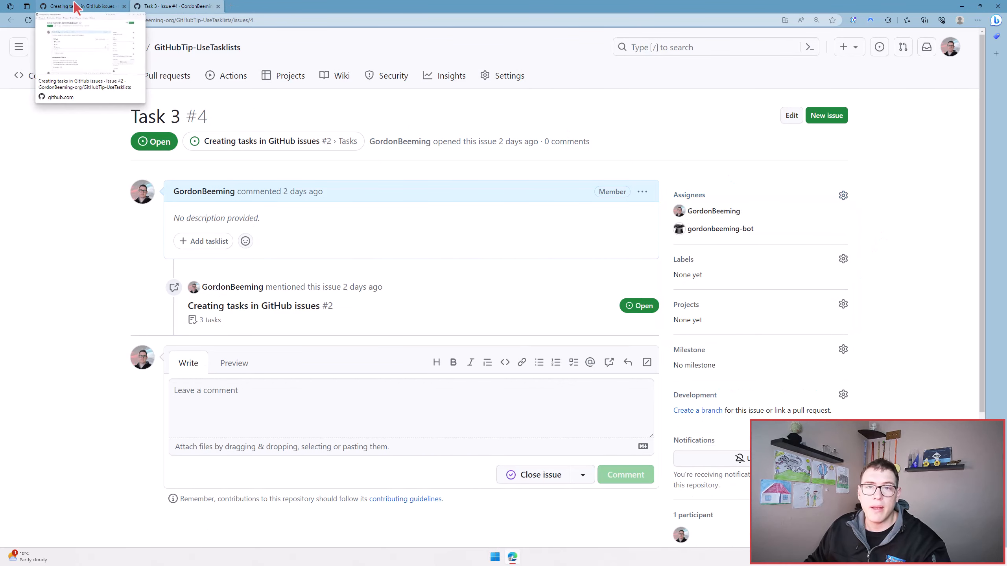
pyautogui.click(75, 7)
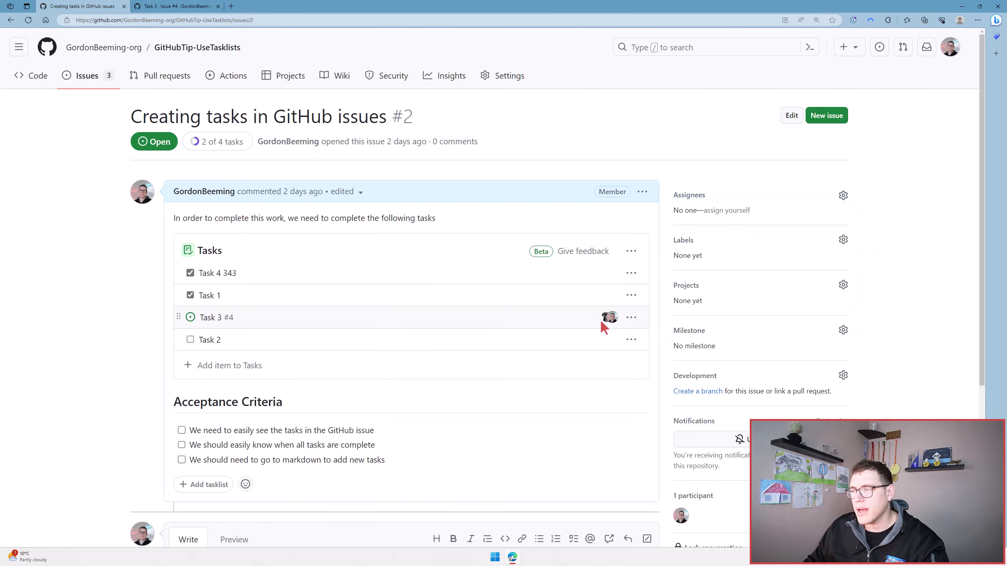
pyautogui.moveTo(616, 318)
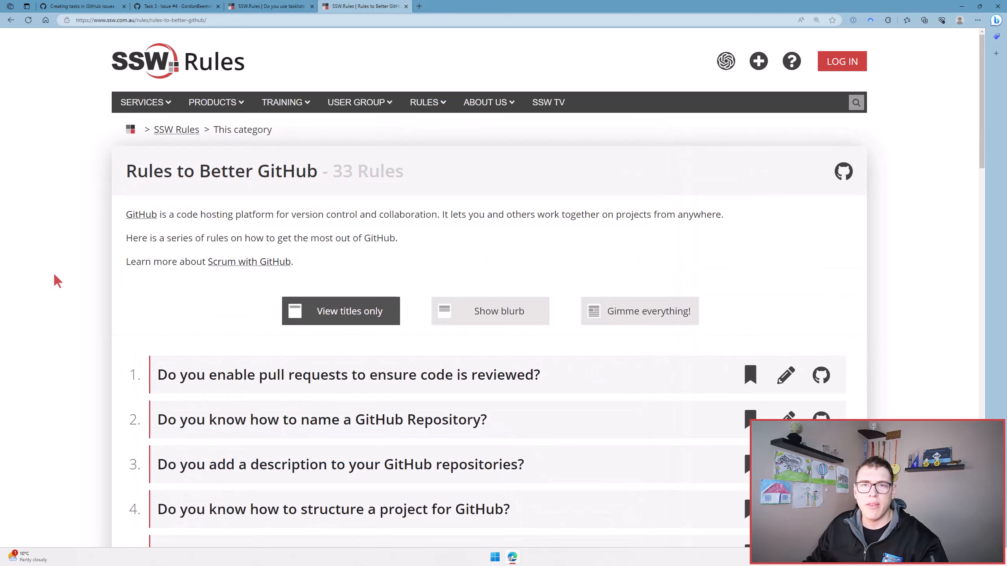
pyautogui.scroll(-3, 54, 276)
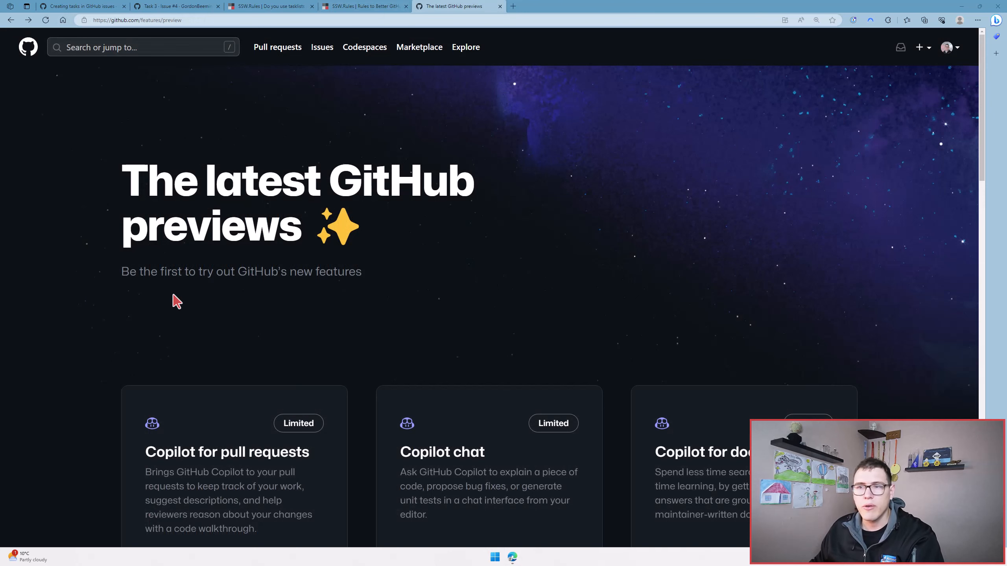
# Step: Open the Tasklists waitlist sign-up from the GitHub previews page and select the Tasklists feature
pyautogui.scroll(-10, 49, 330)
pyautogui.scroll(-1, 52, 330)
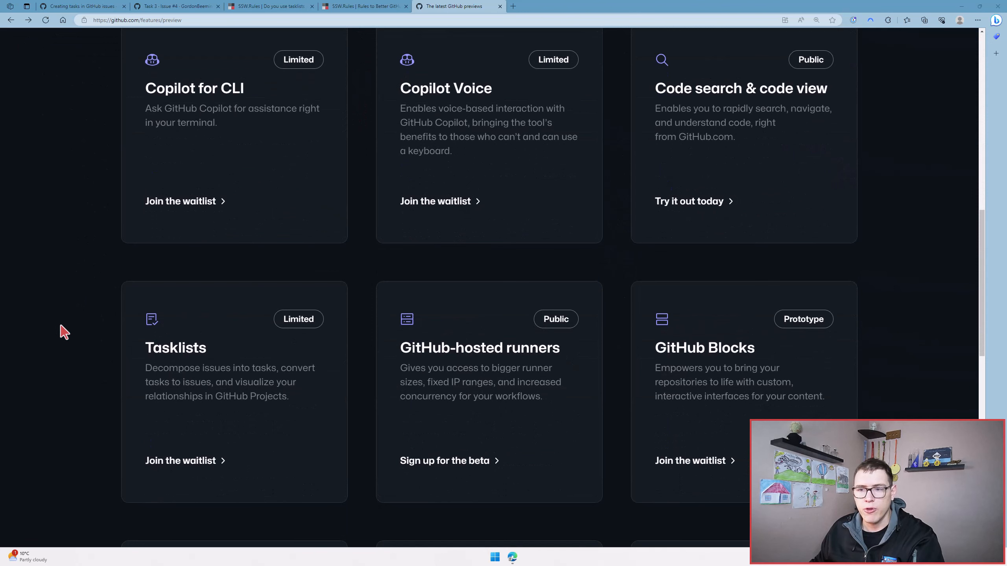
pyautogui.click(223, 371)
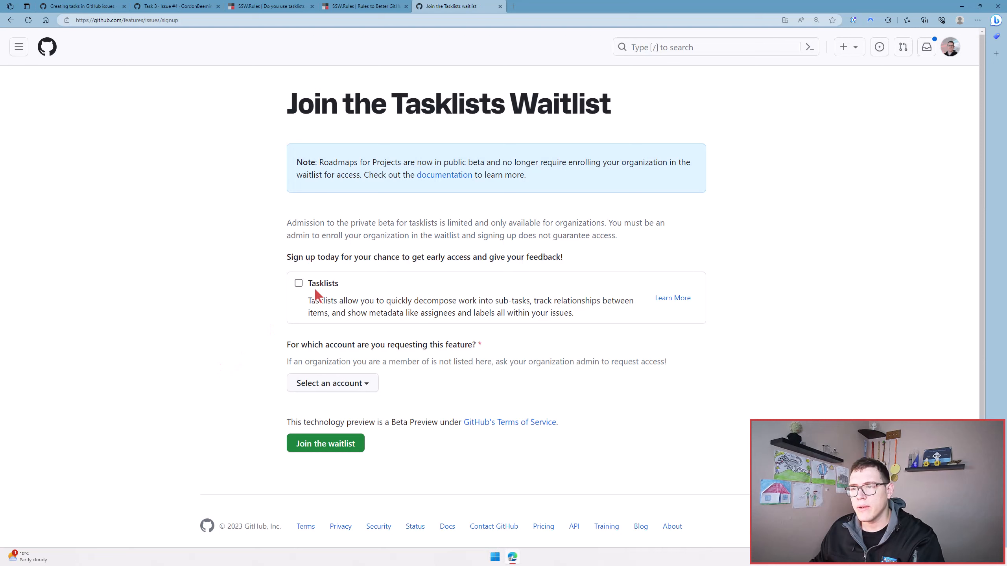
pyautogui.click(298, 284)
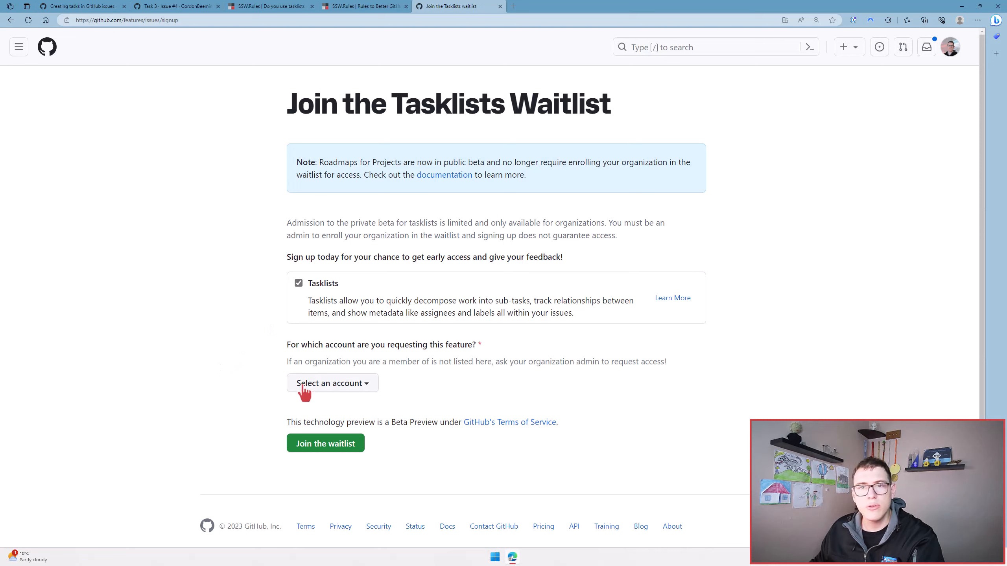